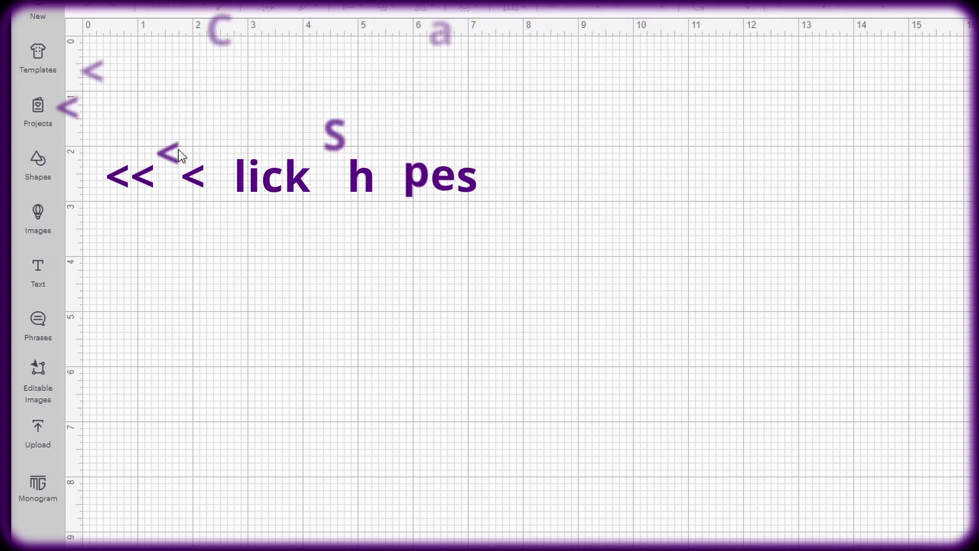
# Insert a Circle from Shapes and set its width to 2.95 in with proportions locked (2.95 × 2.95).
pyautogui.click(47, 169)
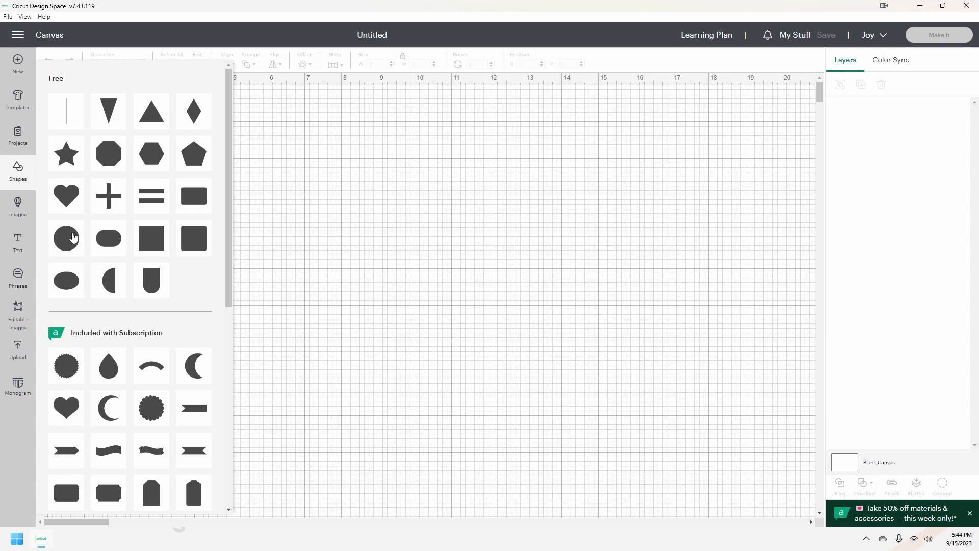
pyautogui.click(71, 240)
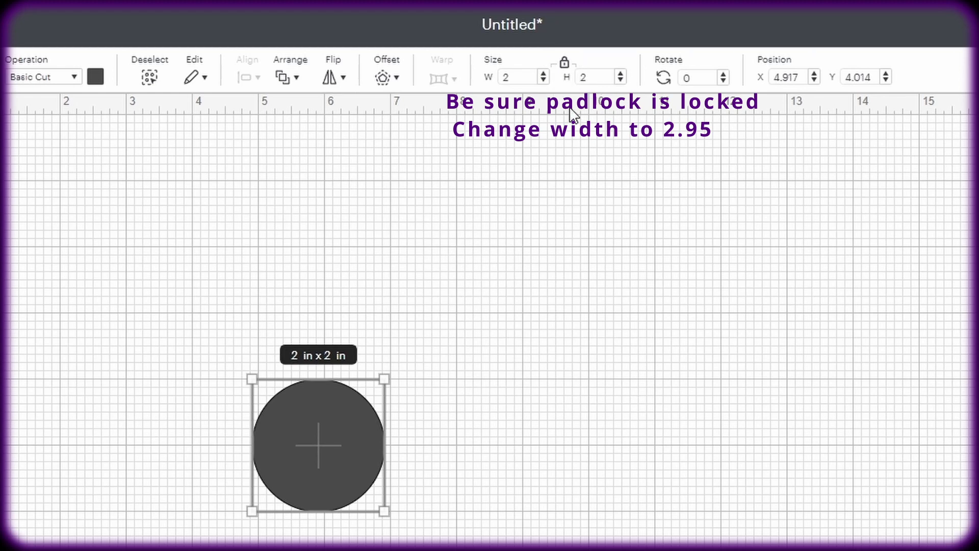
pyautogui.click(517, 77)
pyautogui.moveTo(507, 76); pyautogui.dragTo(499, 74)
pyautogui.write('2.95')
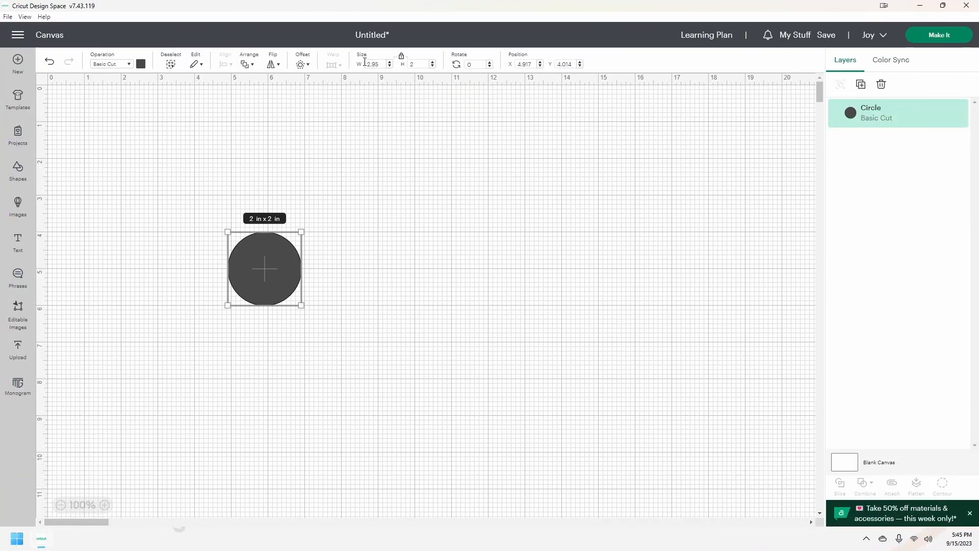
pyautogui.press('Return')
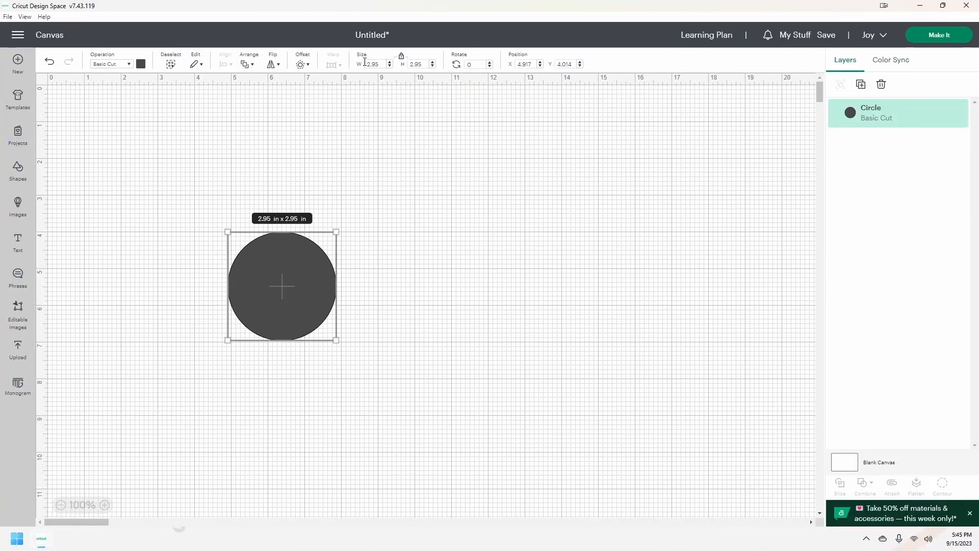
pyautogui.click(401, 229)
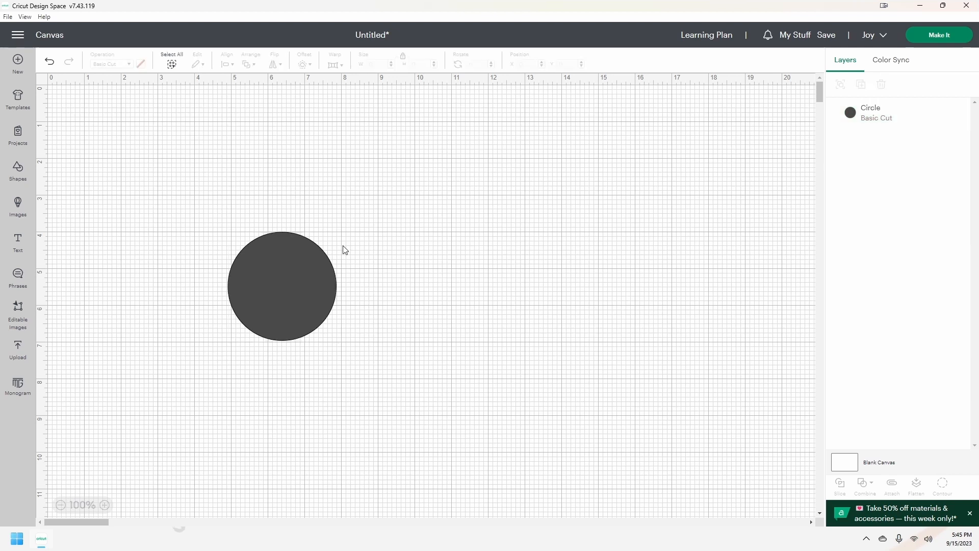
pyautogui.click(20, 173)
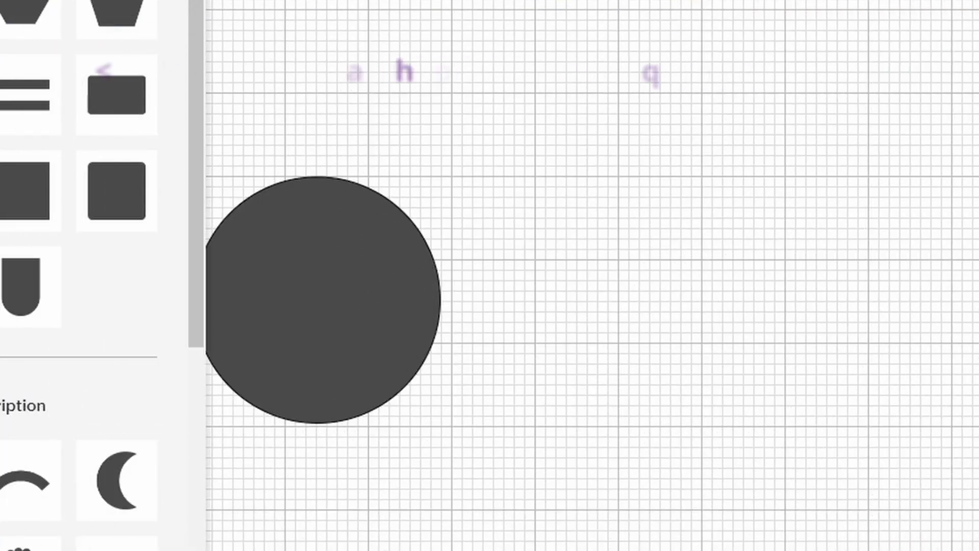
# Insert a Square from Shapes and set its width to .5 in, making it 0.5 × 0.5.
pyautogui.click(9, 208)
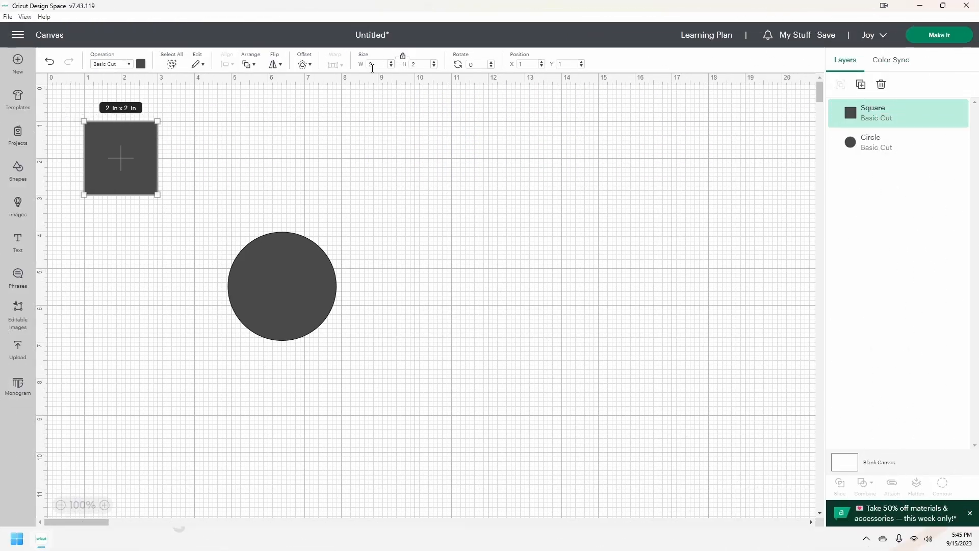
pyautogui.click(371, 65)
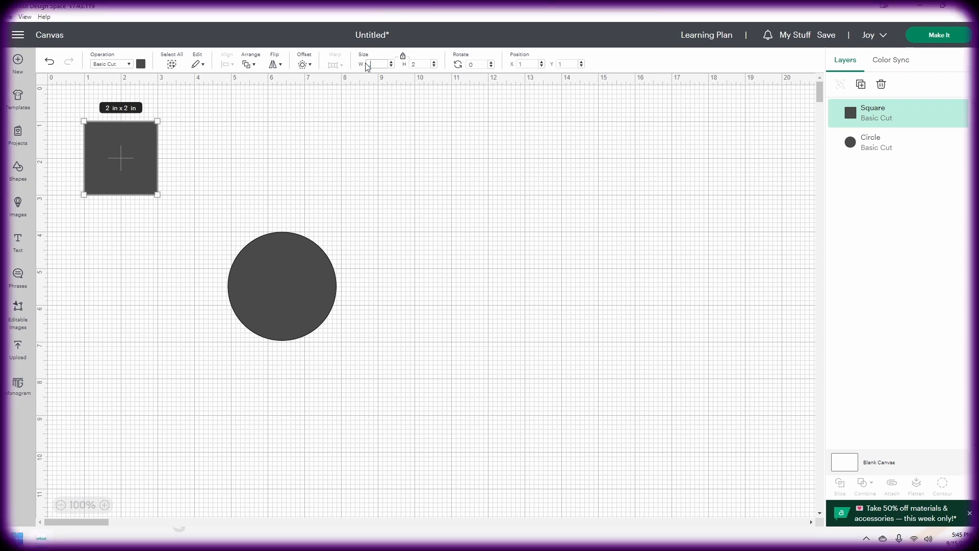
pyautogui.write('.5')
pyautogui.press('Return')
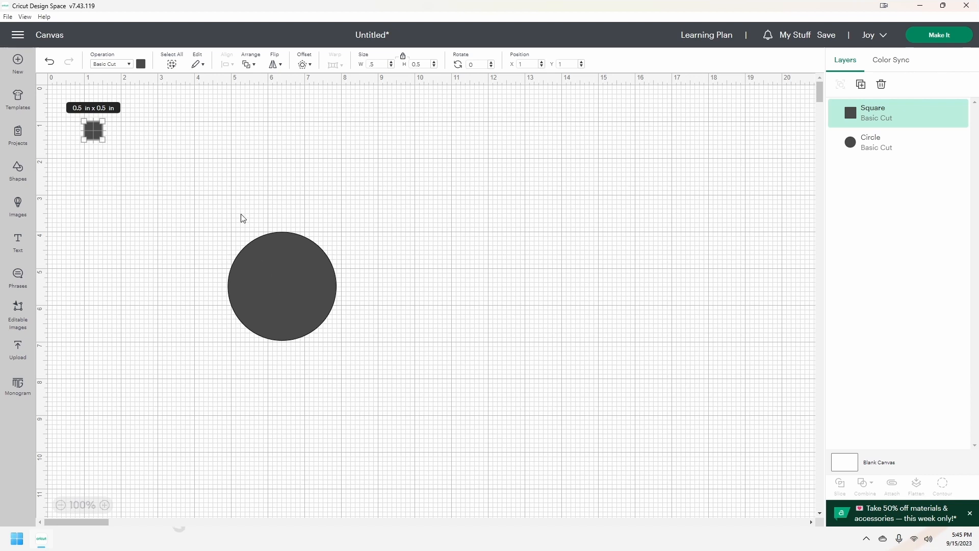
pyautogui.click(269, 259)
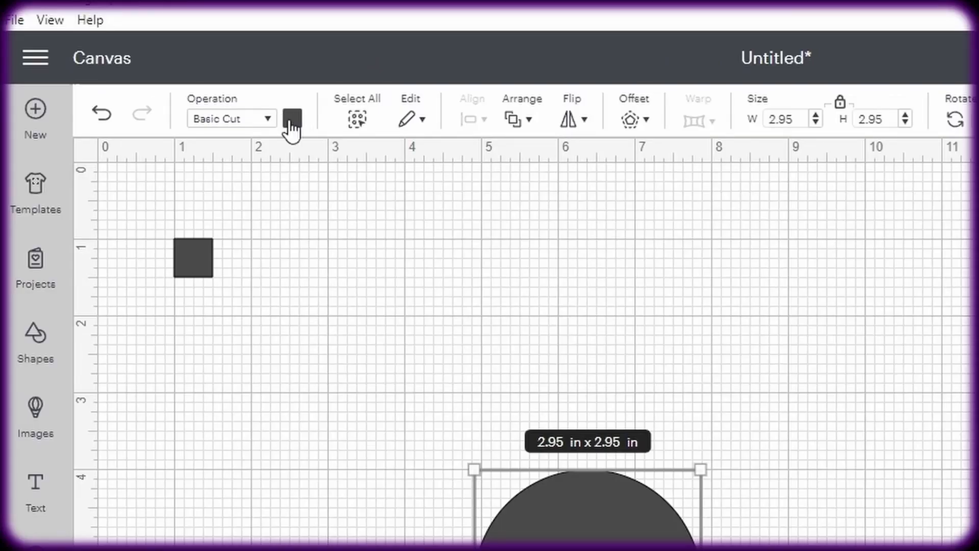
# Colour the circle dark red.
pyautogui.click(292, 120)
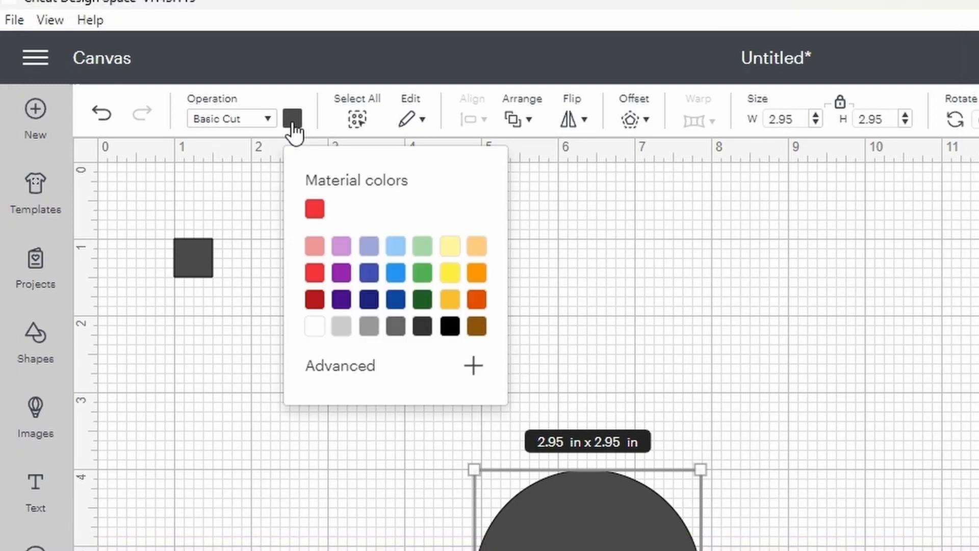
pyautogui.click(315, 301)
pyautogui.click(612, 269)
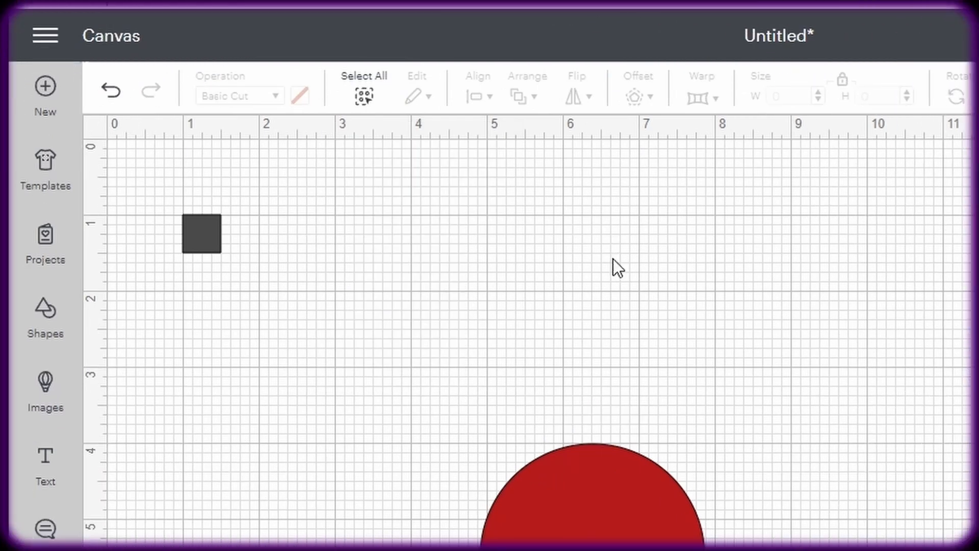
# Colour the 0.5 in square yellow.
pyautogui.click(195, 239)
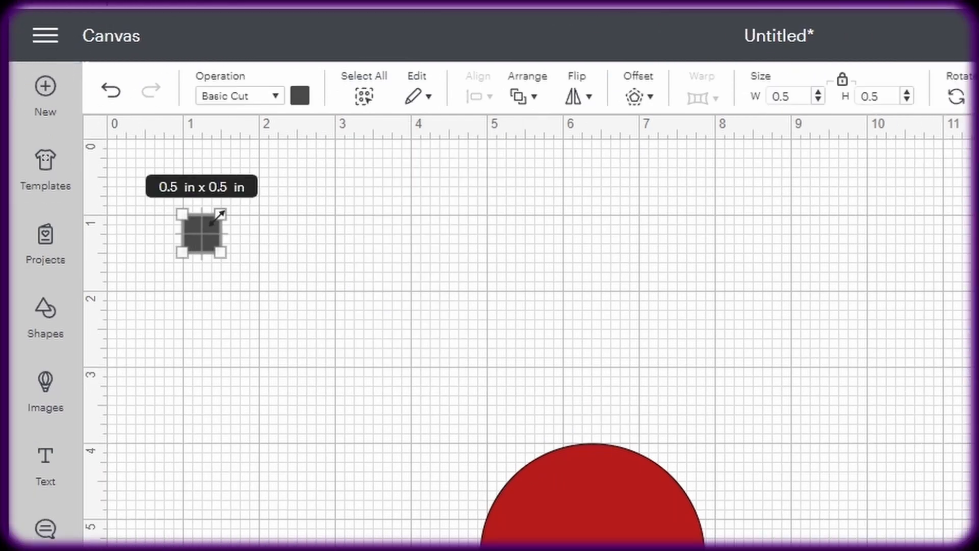
pyautogui.click(300, 96)
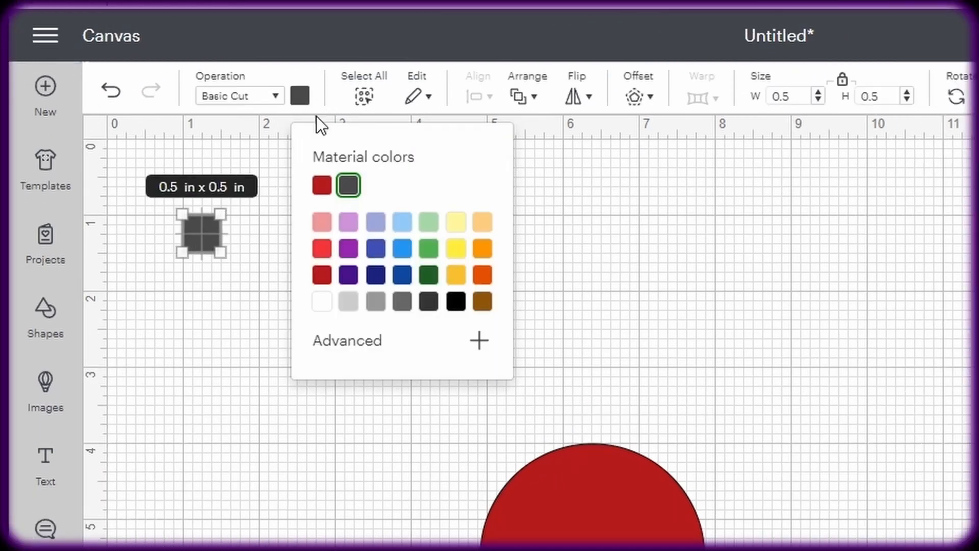
pyautogui.click(456, 249)
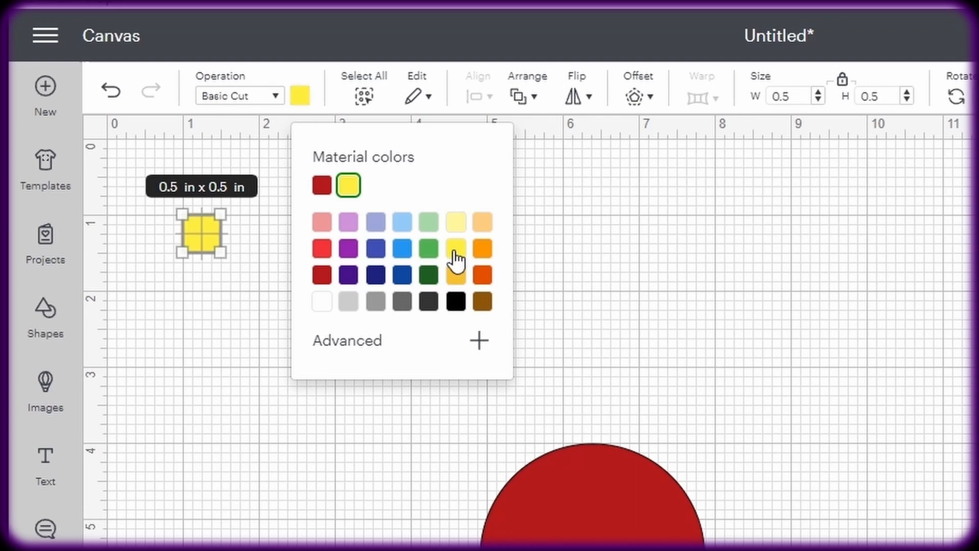
pyautogui.click(602, 276)
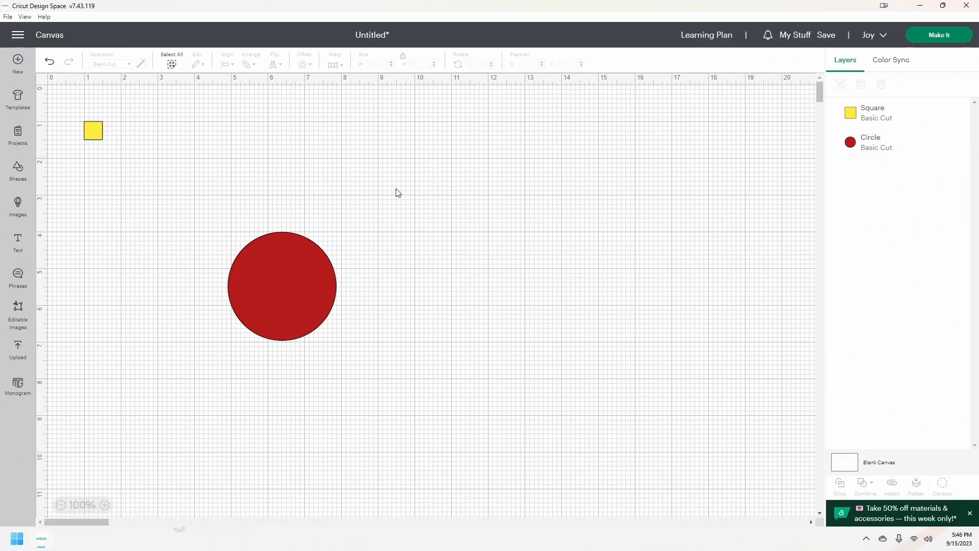
# Align the square and circle so the square is centred on the circle.
pyautogui.click(861, 126)
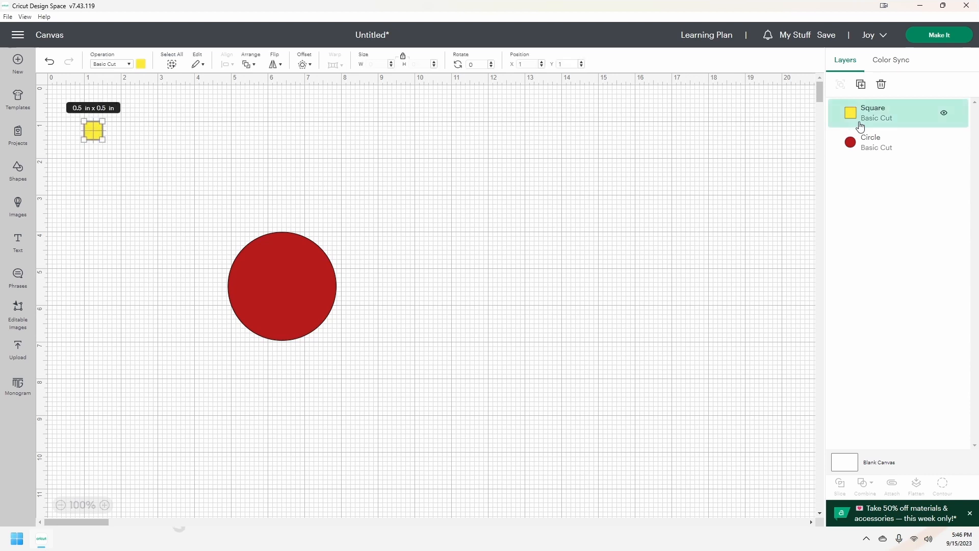
pyautogui.keyDown('shift'); pyautogui.click(862, 146); pyautogui.keyUp('shift')
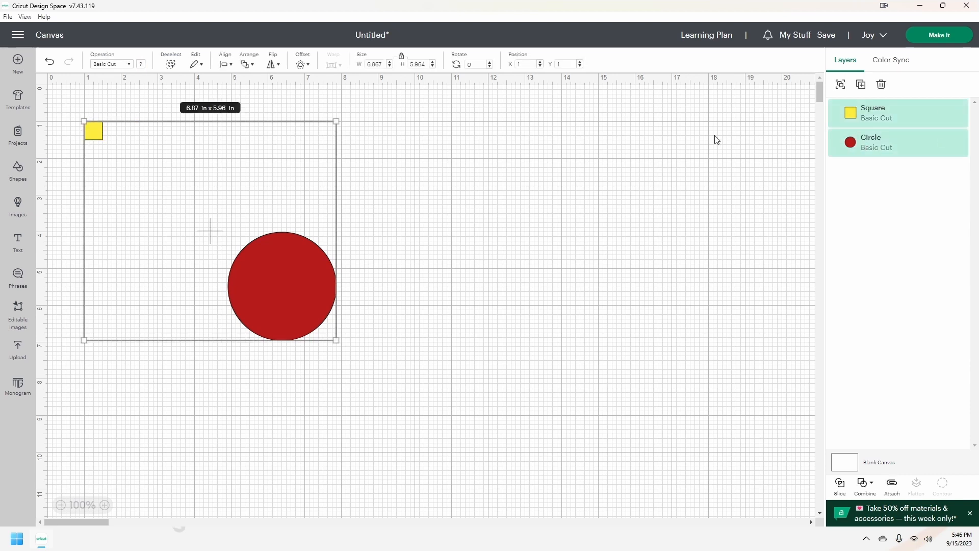
pyautogui.click(231, 65)
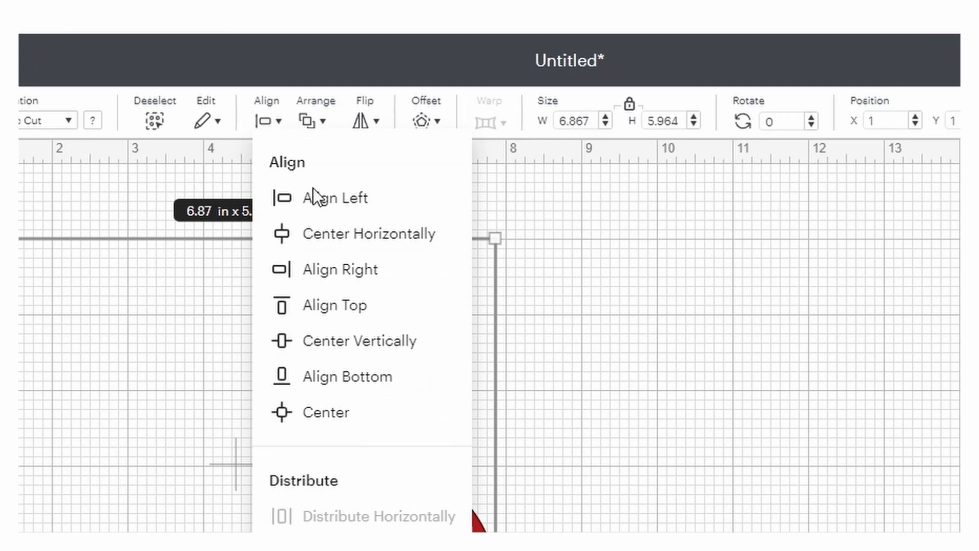
pyautogui.click(363, 412)
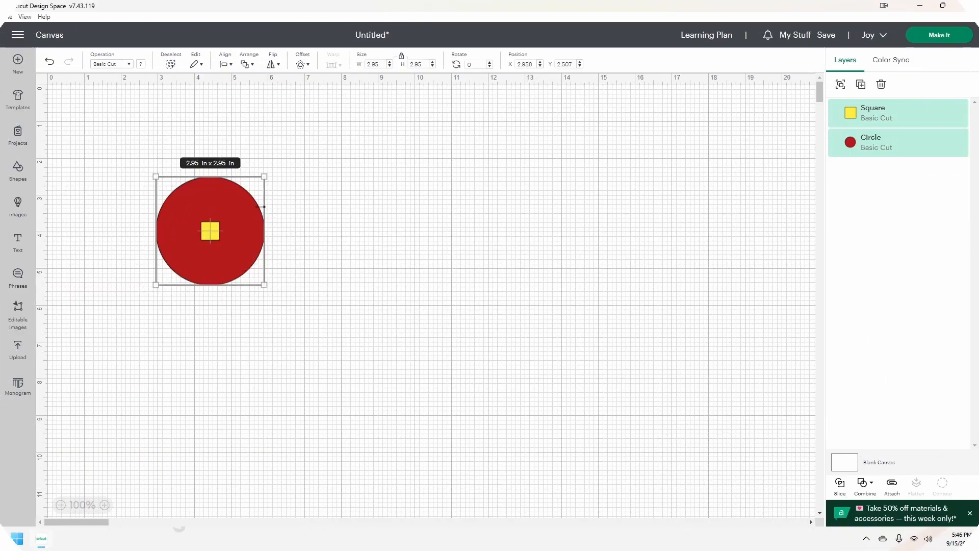
pyautogui.click(295, 223)
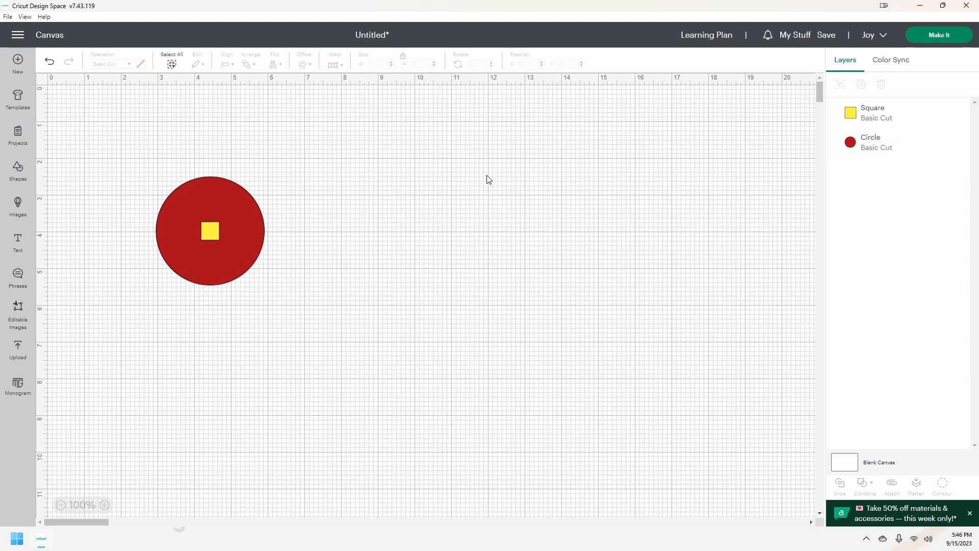
# Nudge the yellow square up four times so it sticks out above the circle's top edge.
pyautogui.click(850, 120)
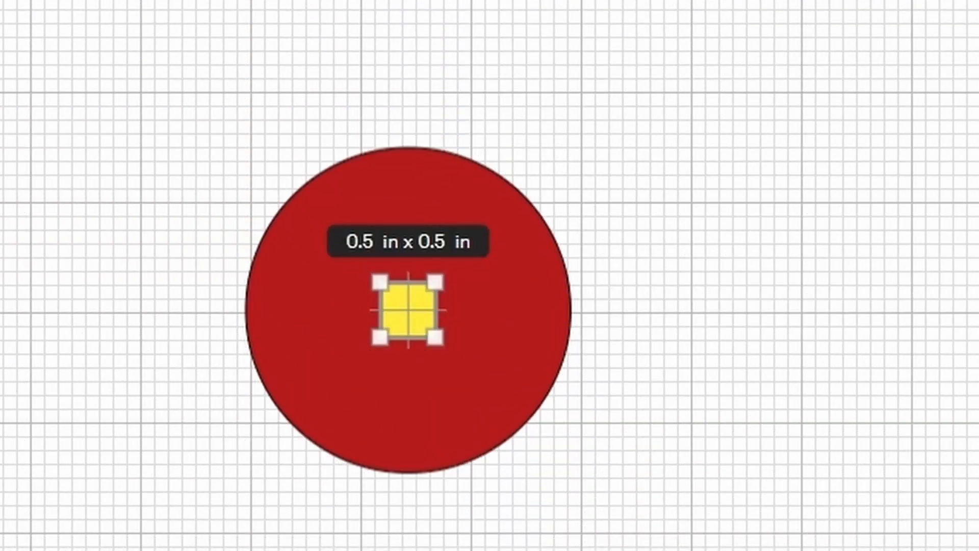
pyautogui.press('Up')
pyautogui.press('Up')
pyautogui.press('Up')
pyautogui.press('Up')
pyautogui.press('Up')
pyautogui.press('Up')
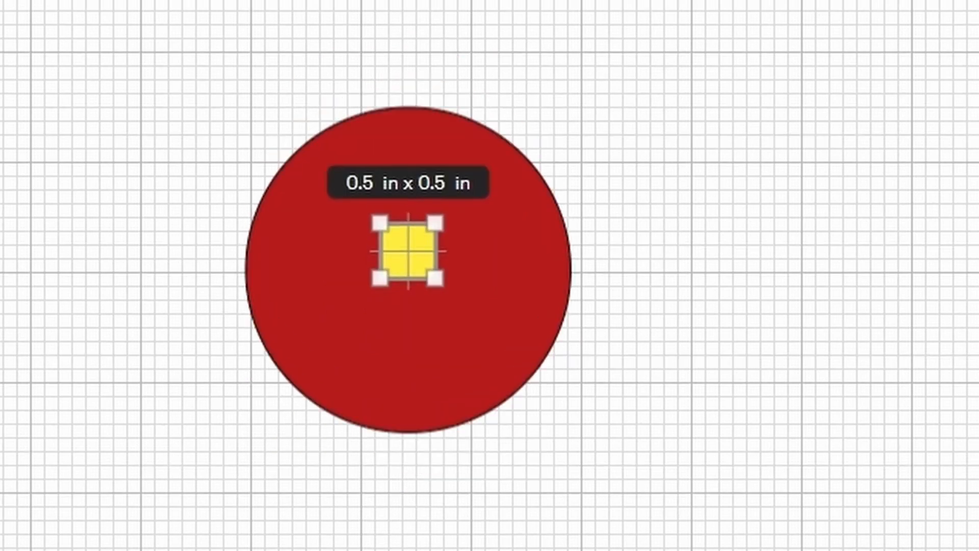
pyautogui.press('Up')
pyautogui.press('Up')
pyautogui.press('Up')
pyautogui.press('Up')
pyautogui.press('Up')
pyautogui.press('Up')
pyautogui.press('Up')
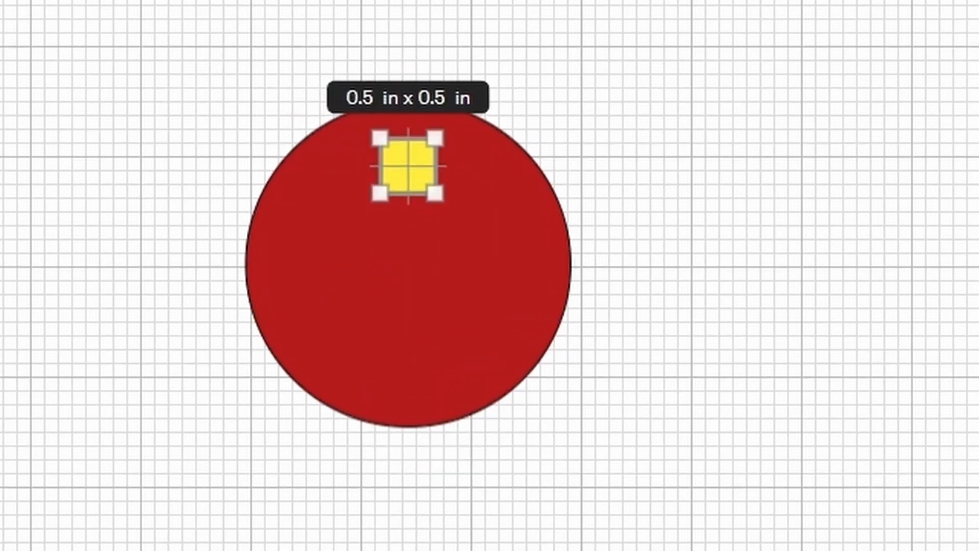
pyautogui.press('Up')
pyautogui.press('Up')
pyautogui.press('Up')
pyautogui.press('Up')
pyautogui.press('Up')
pyautogui.press('Up')
pyautogui.press('Up')
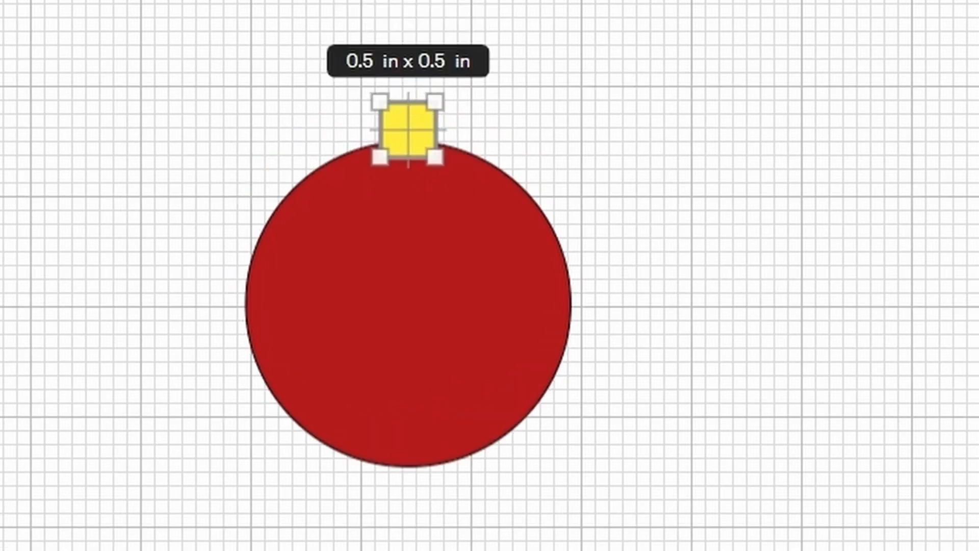
pyautogui.press('Up')
pyautogui.press('Up')
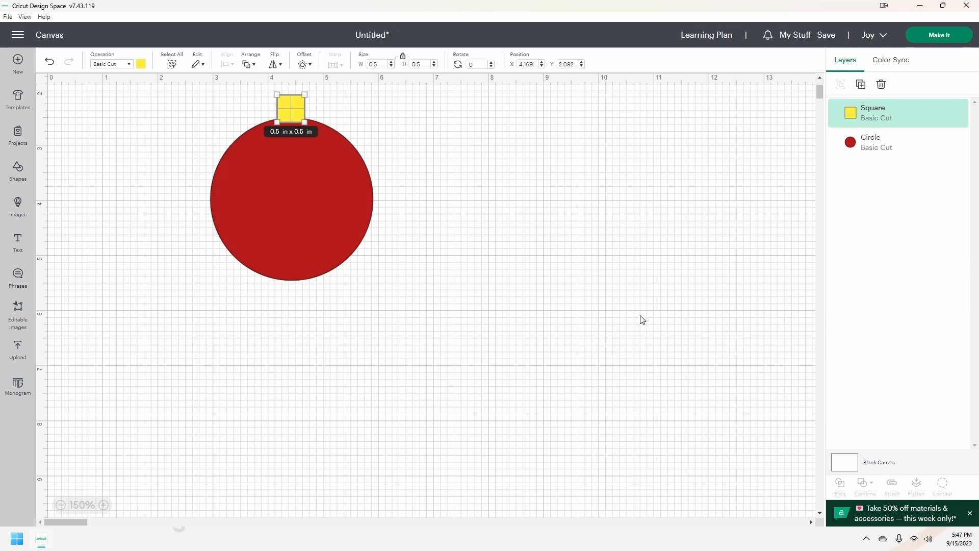
# Unite the square and circle into one shape and move it down and left.
pyautogui.click(870, 144)
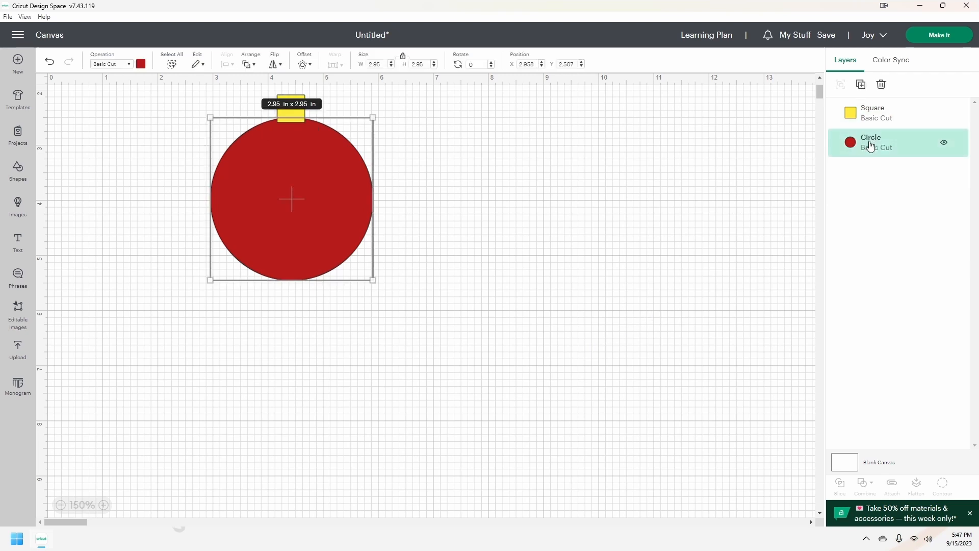
pyautogui.hotkey('ctrl', 'a')
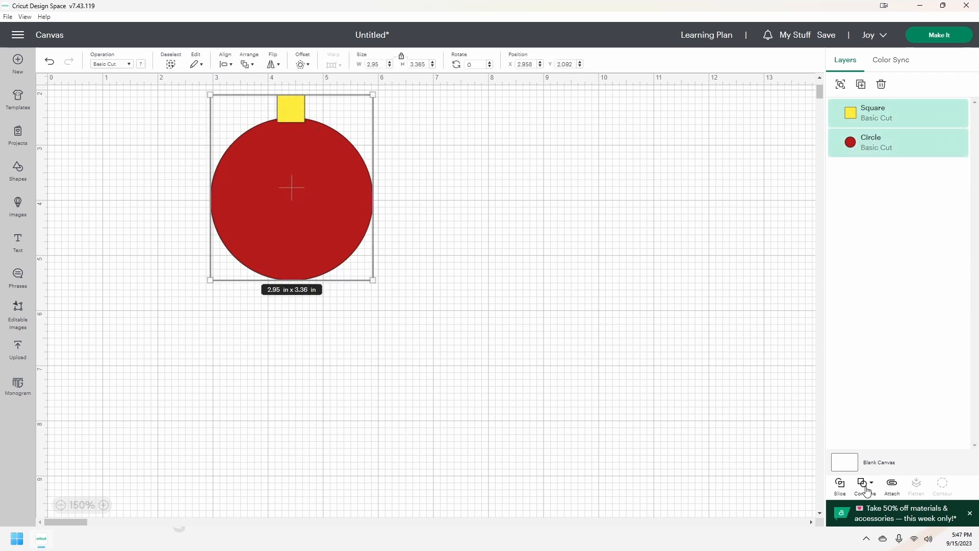
pyautogui.click(866, 487)
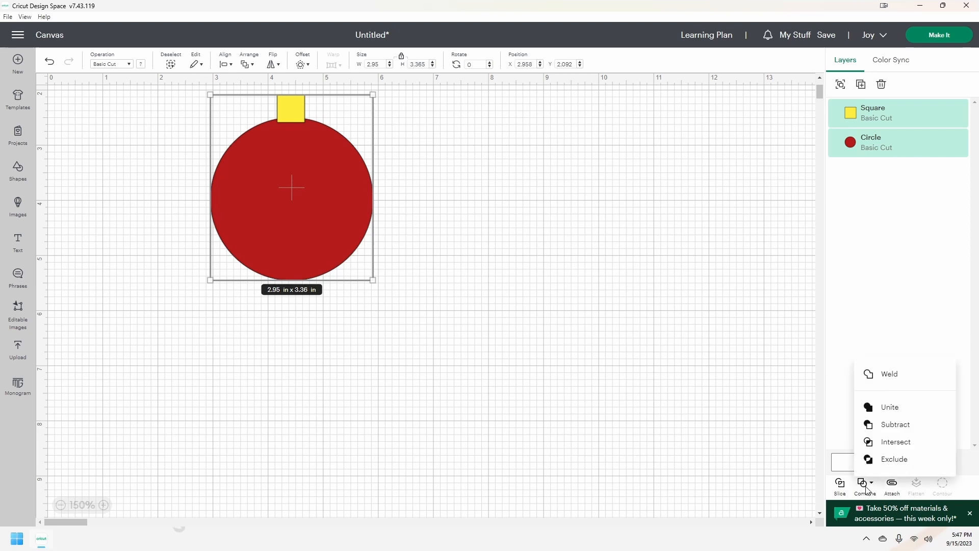
pyautogui.click(848, 359)
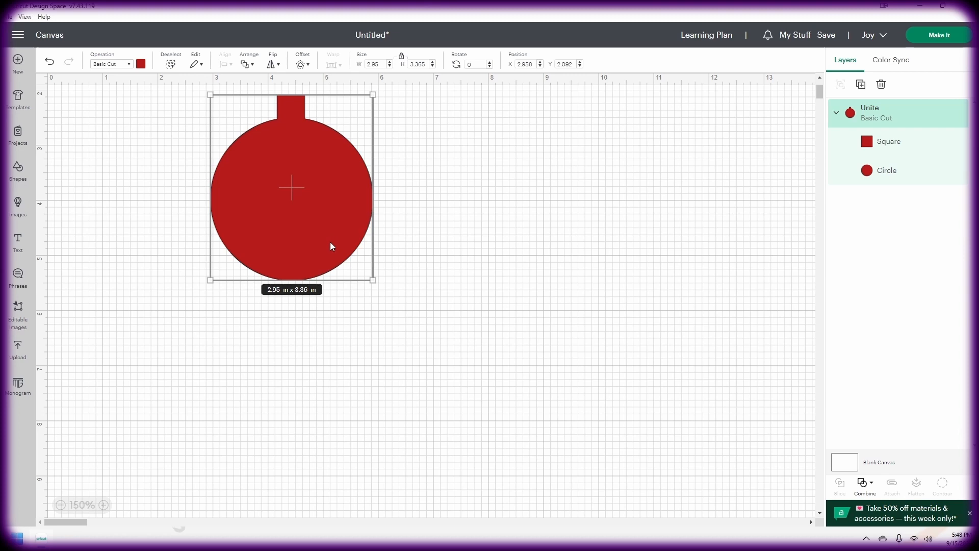
pyautogui.moveTo(332, 247); pyautogui.dragTo(295, 287)
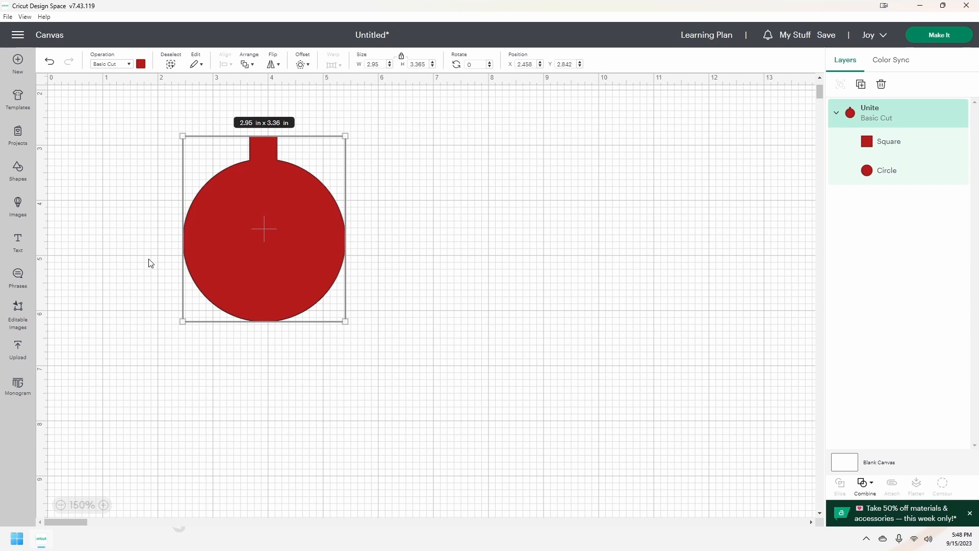
# Colour the united ornament blue and drag it up and left.
pyautogui.click(140, 63)
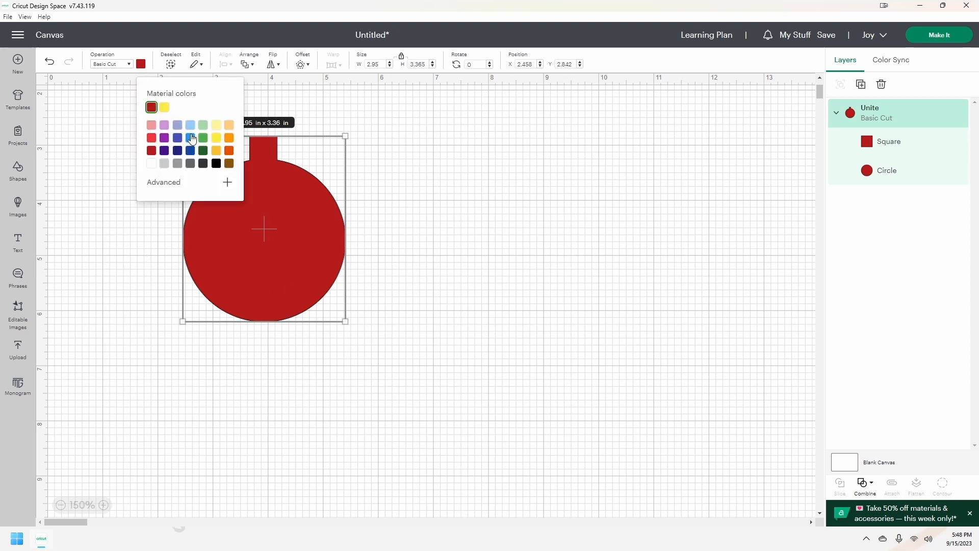
pyautogui.click(188, 135)
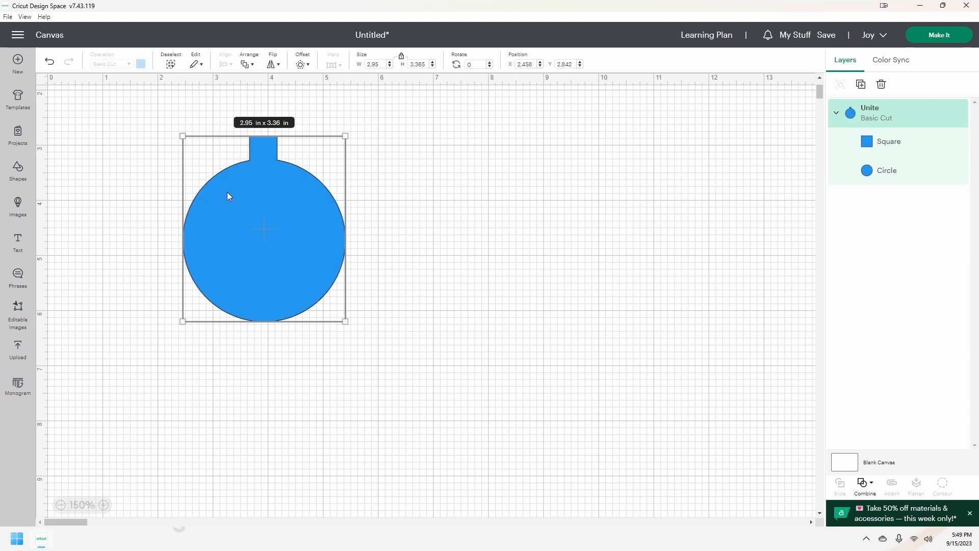
pyautogui.moveTo(269, 227); pyautogui.dragTo(225, 203)
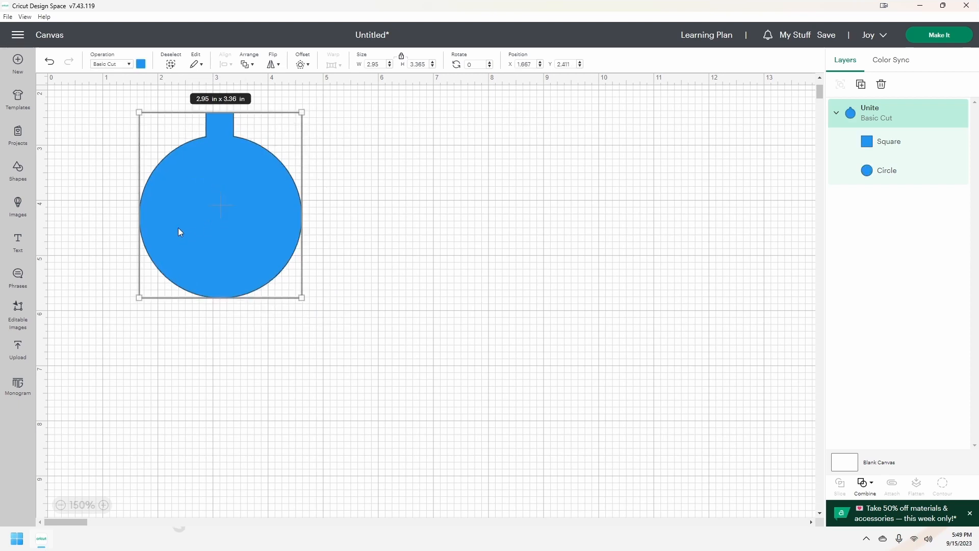
pyautogui.click(17, 213)
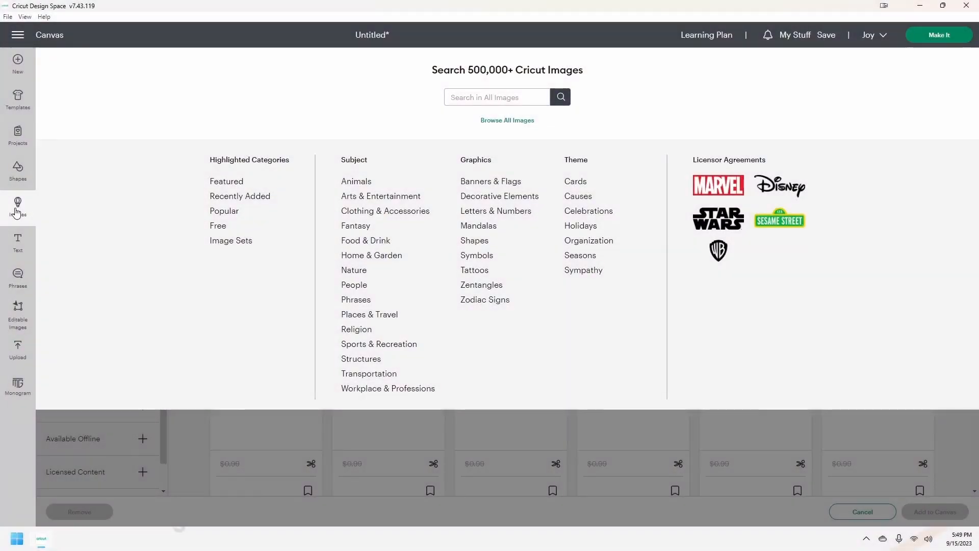
# Search images for 'deer in the forest s' and add the Deer in Forest Scene image to the canvas.
pyautogui.click(464, 101)
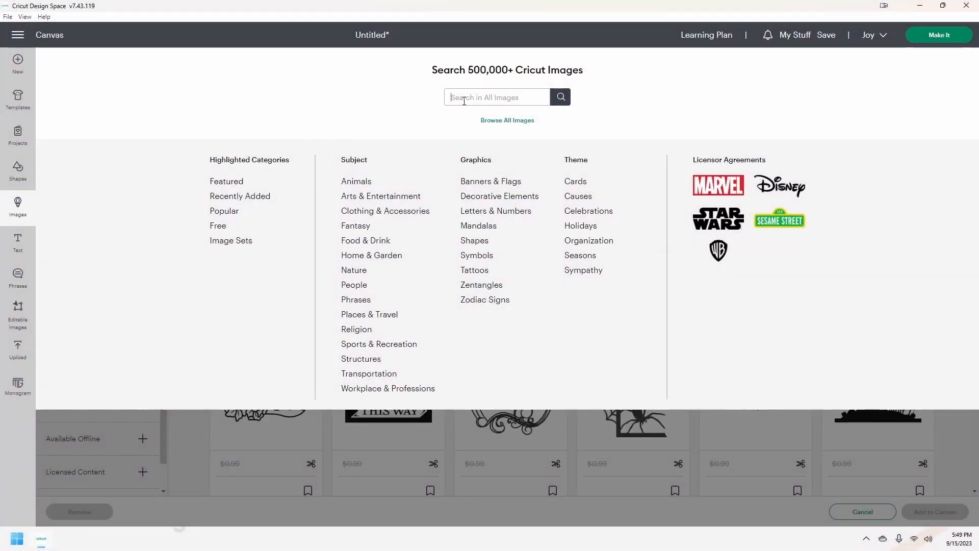
pyautogui.write('de')
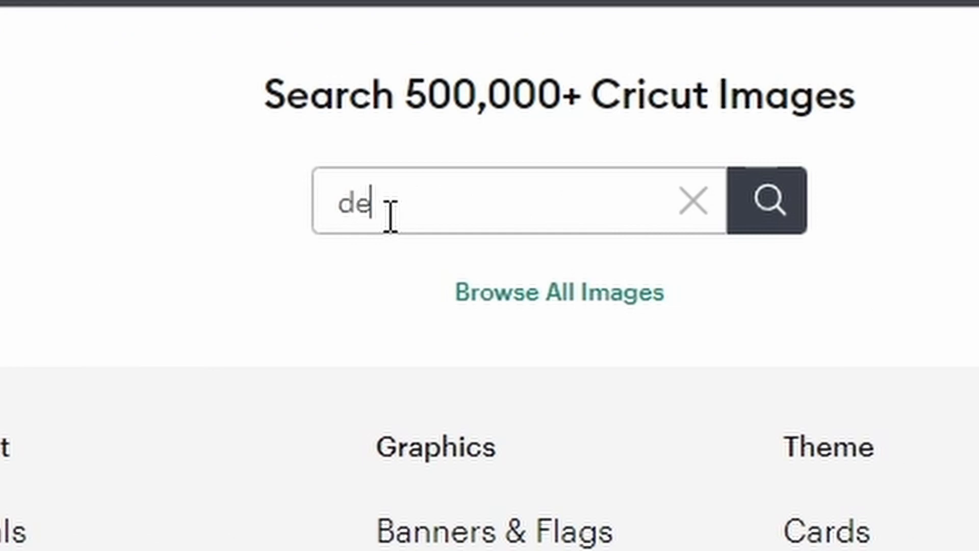
pyautogui.write('er i')
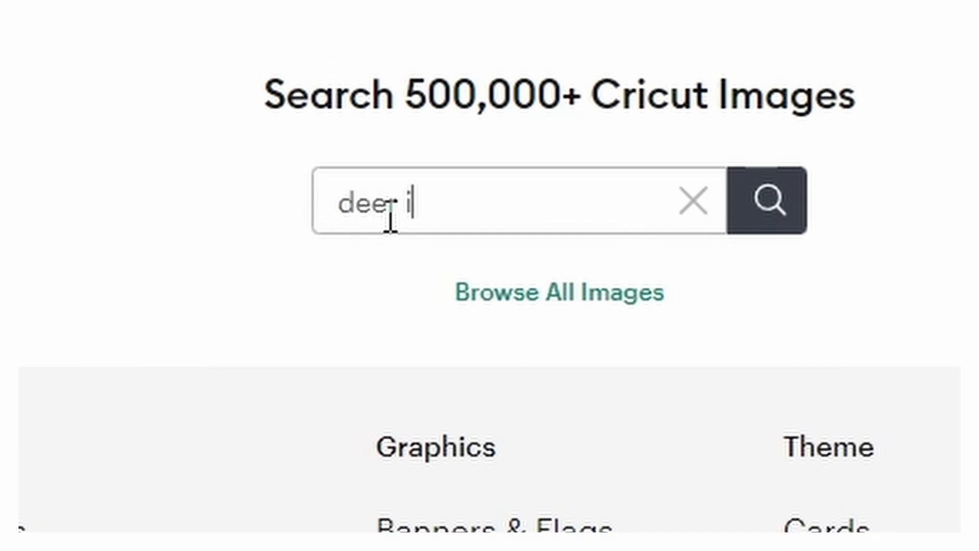
pyautogui.write('n the')
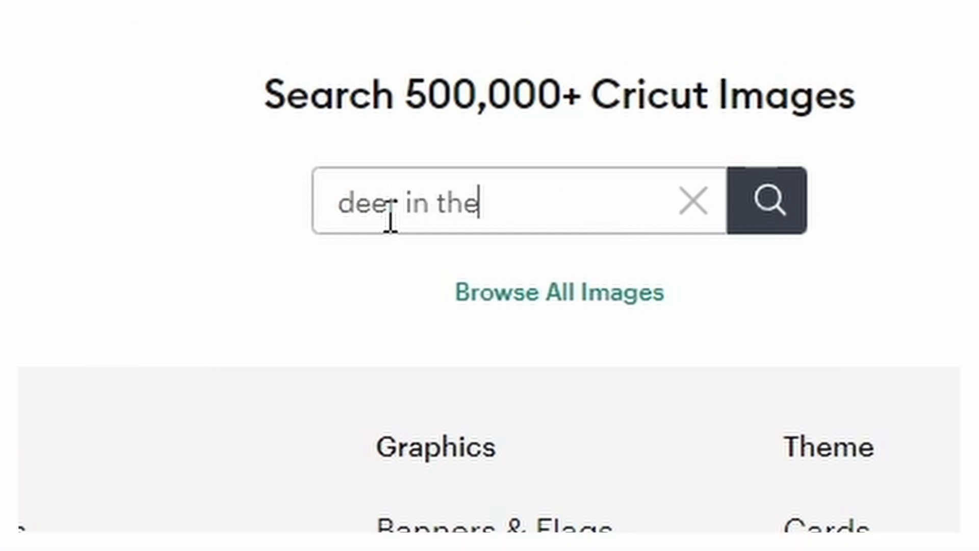
pyautogui.write(' forest')
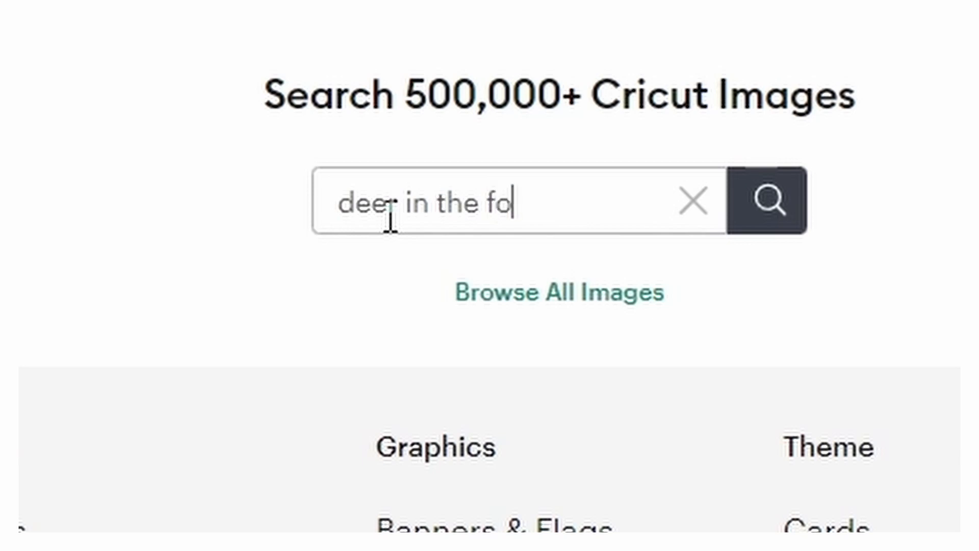
pyautogui.write(' s')
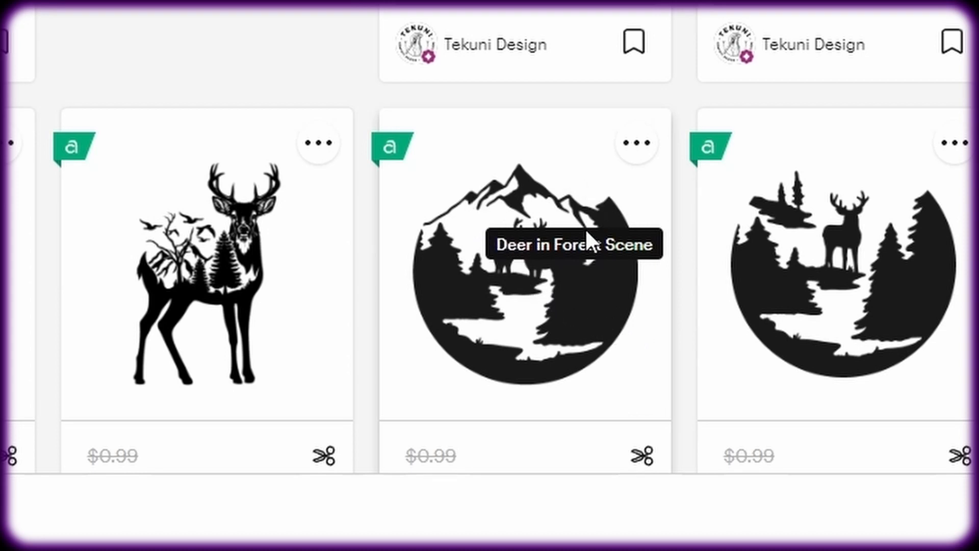
pyautogui.click(537, 293)
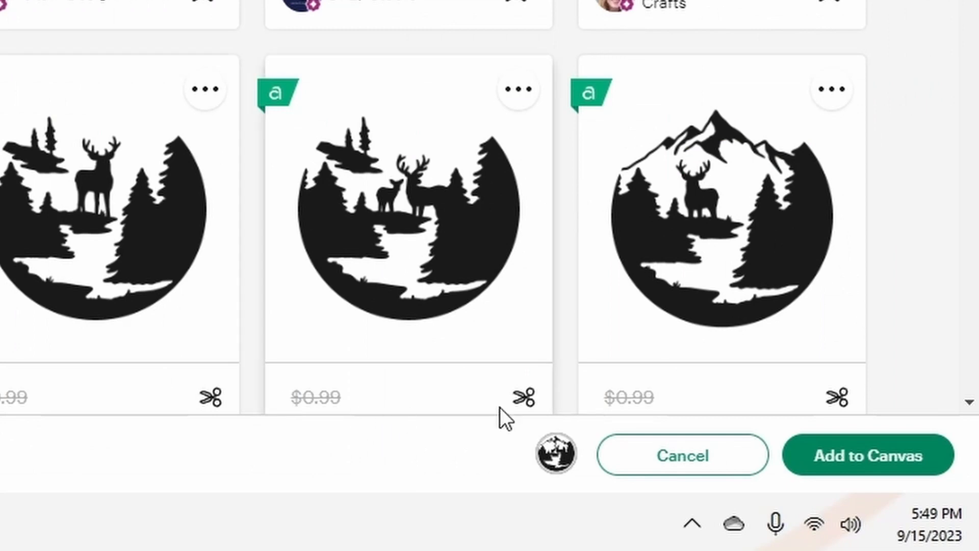
pyautogui.click(813, 470)
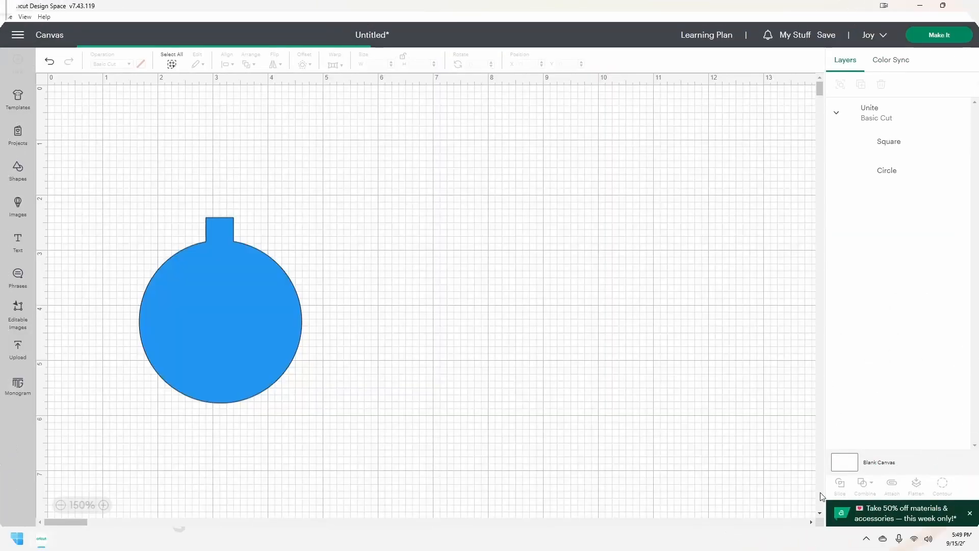
# Resize the deer scene image to 2.85 in wide (about 2.79 in tall) and position it on the ornament.
pyautogui.moveTo(204, 239); pyautogui.dragTo(466, 298)
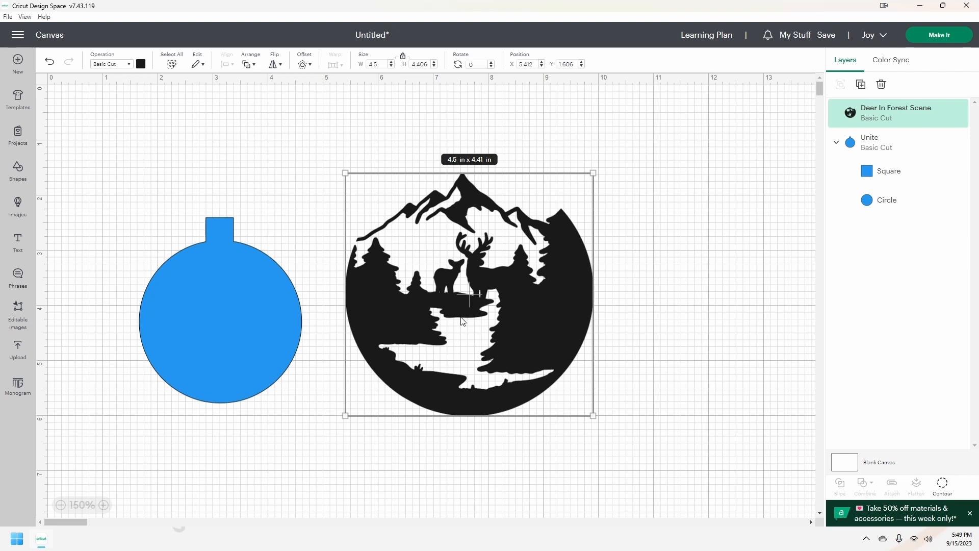
pyautogui.click(385, 63)
pyautogui.moveTo(385, 64); pyautogui.dragTo(366, 65)
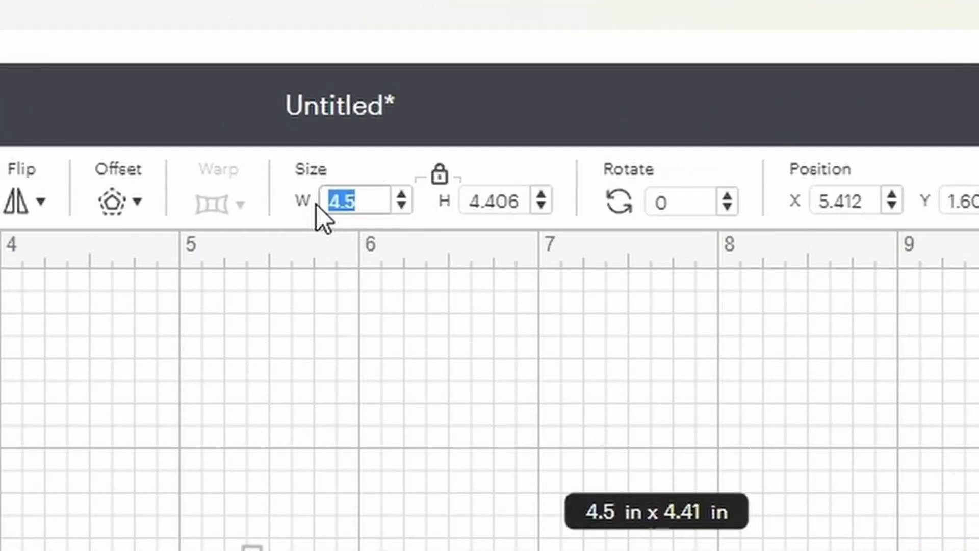
pyautogui.write('2.85')
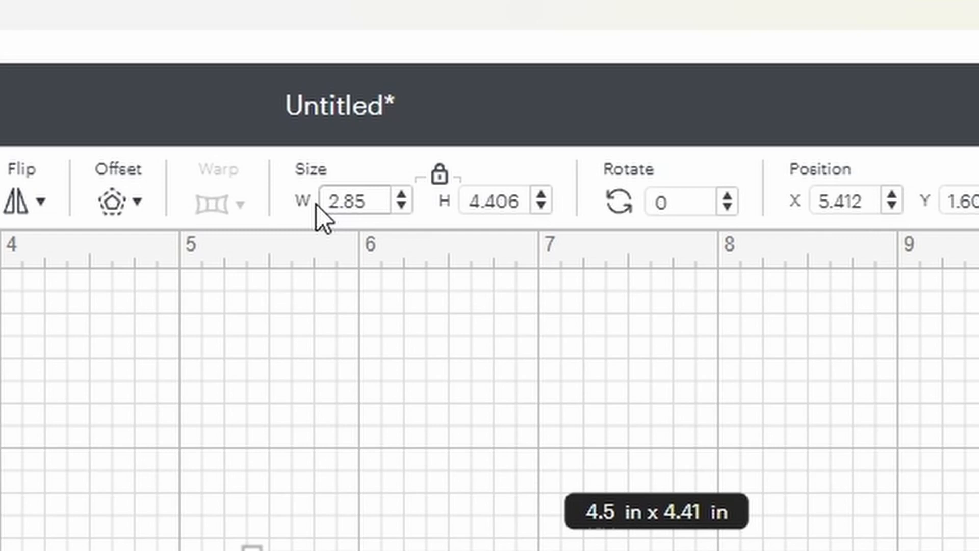
pyautogui.press('Return')
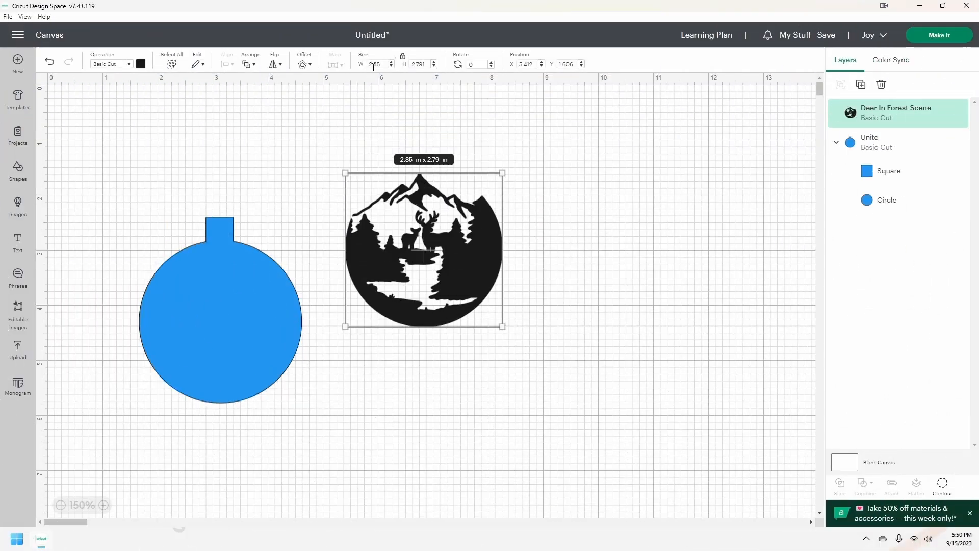
pyautogui.moveTo(423, 249); pyautogui.dragTo(218, 320)
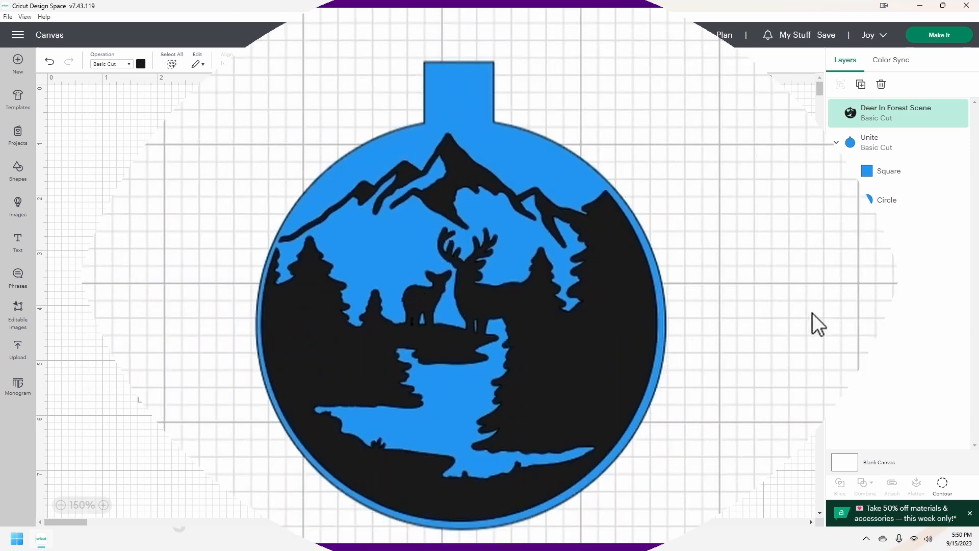